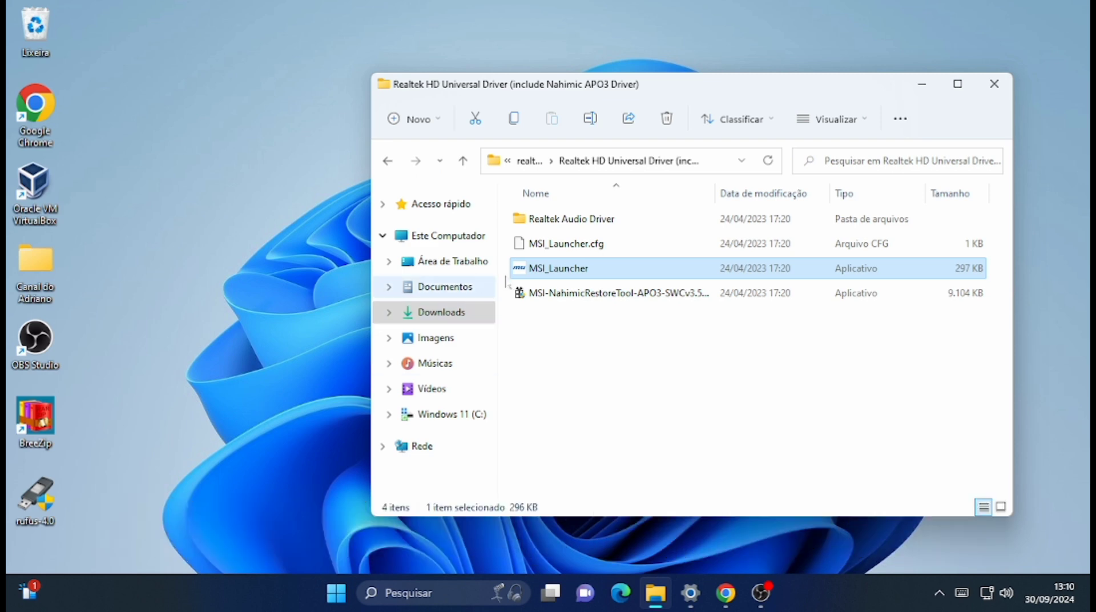
Try to open MSI_Launcher from the Realtek driver folder and dismiss the Windows security warning
double_click(558, 268)
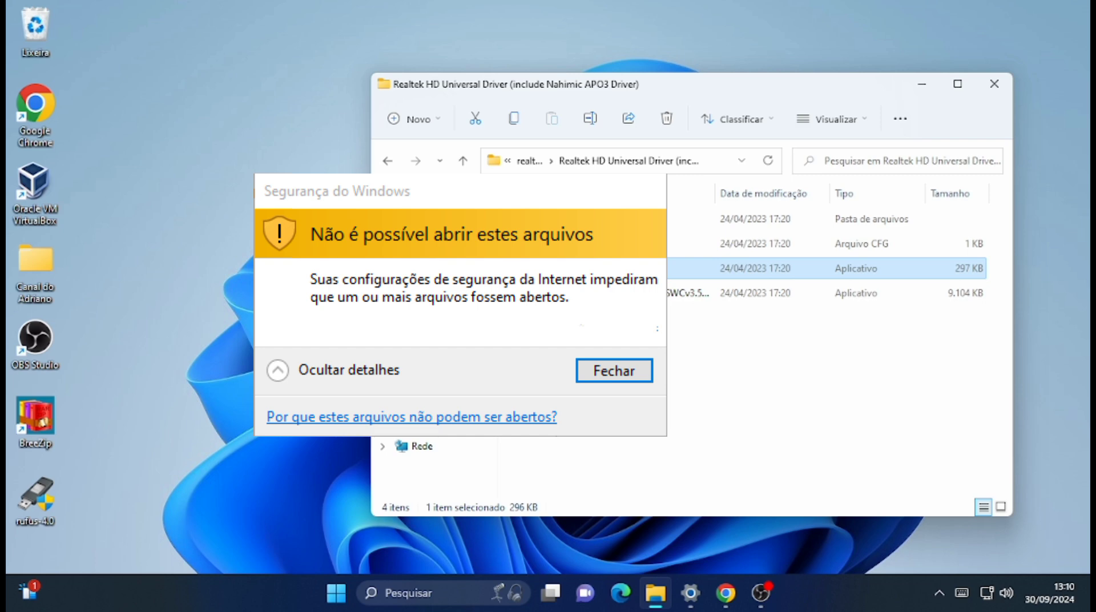
left_click(579, 377)
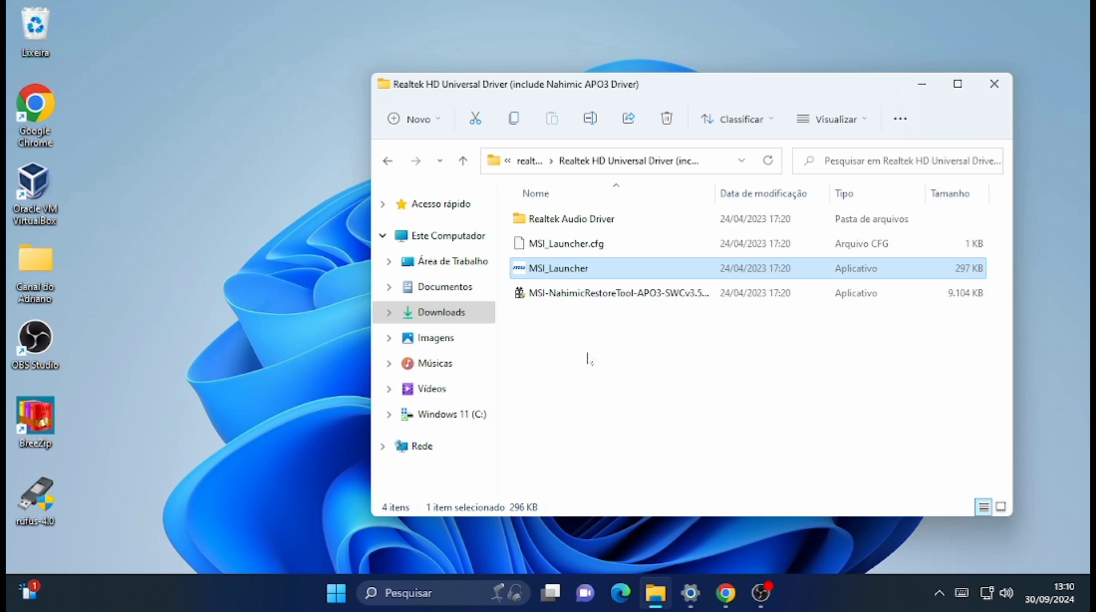
Move MSI_Launcher from the driver folder to the desktop, run it as administrator and allow it to make changes
left_click_drag(582, 278, 195, 239)
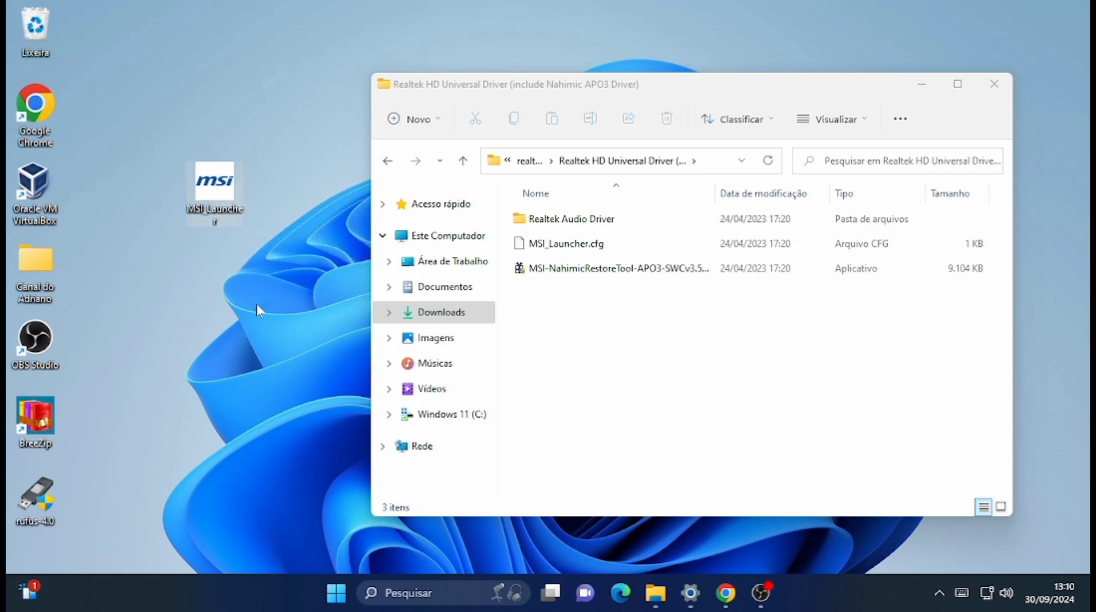
right_click(226, 187)
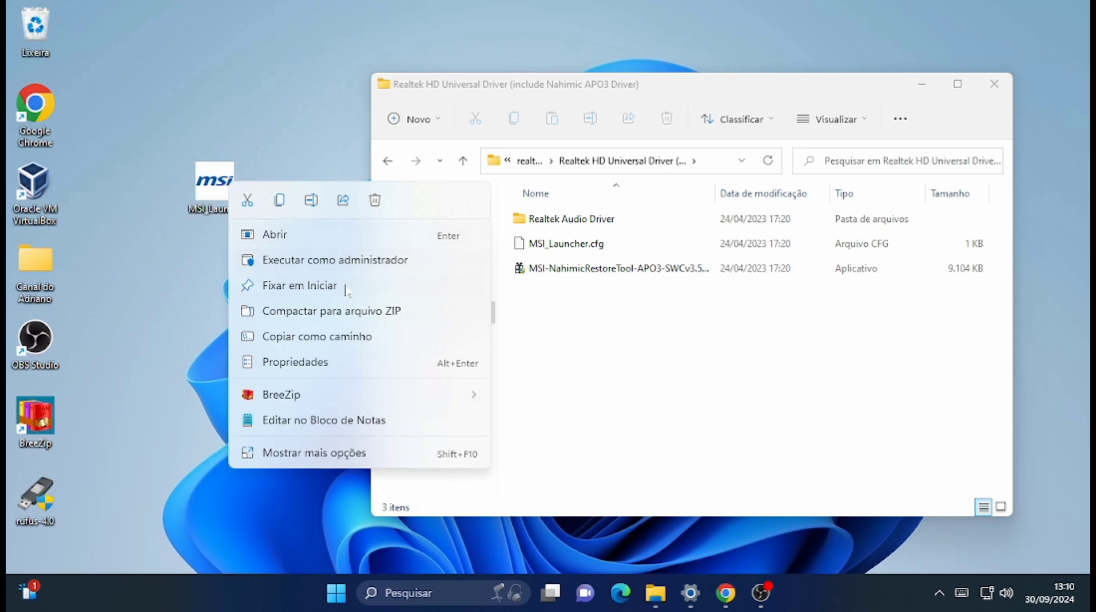
left_click(358, 263)
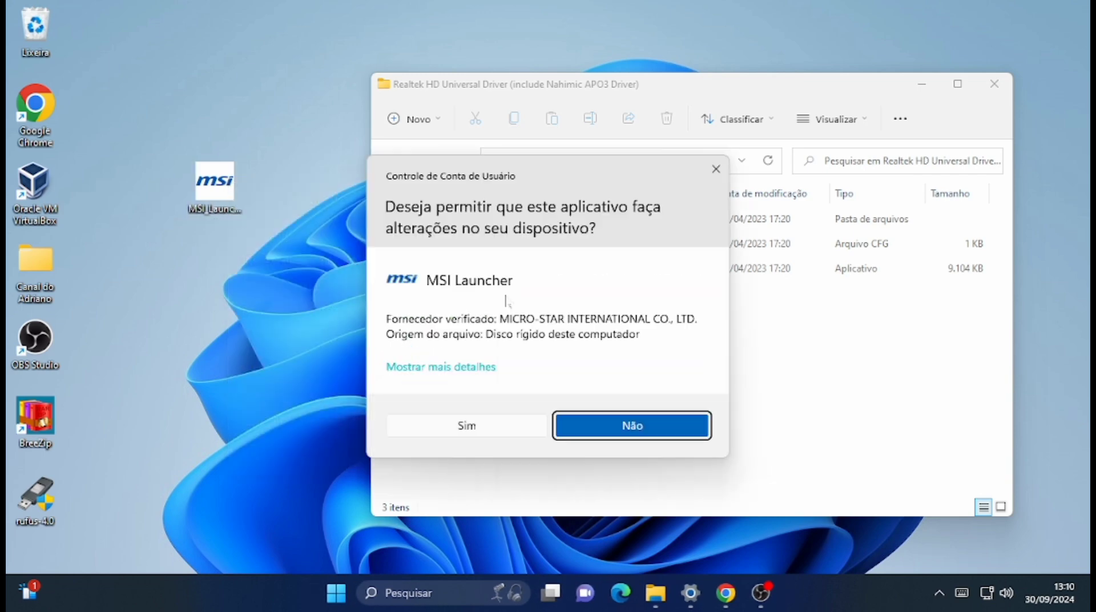
left_click(443, 434)
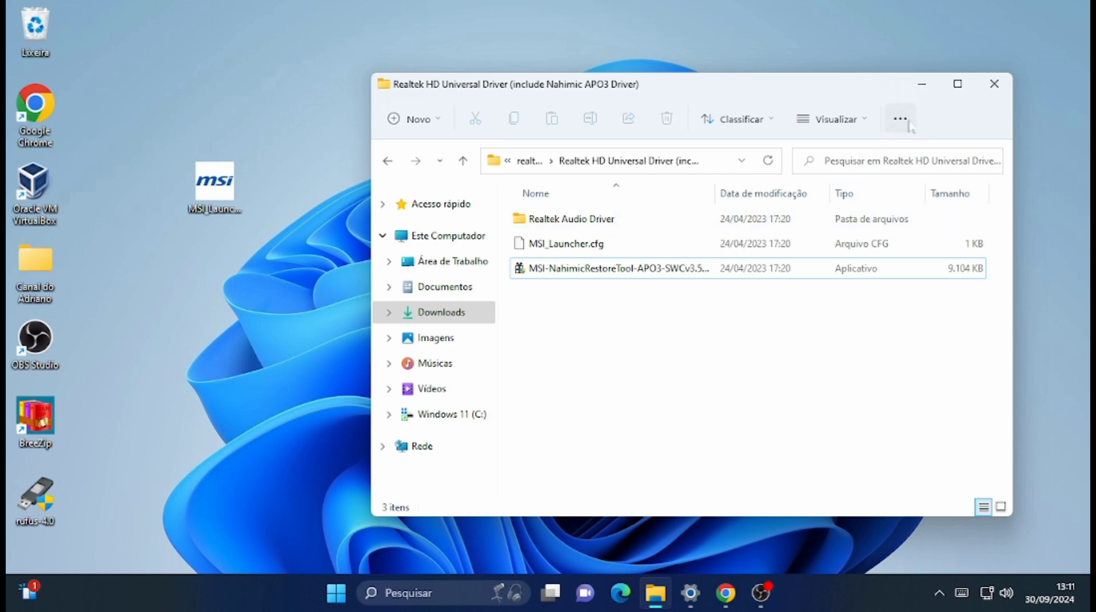
Minimize the driver folder window and place the MSI_Launcher icon beside Google Chrome on the desktop
left_click(921, 86)
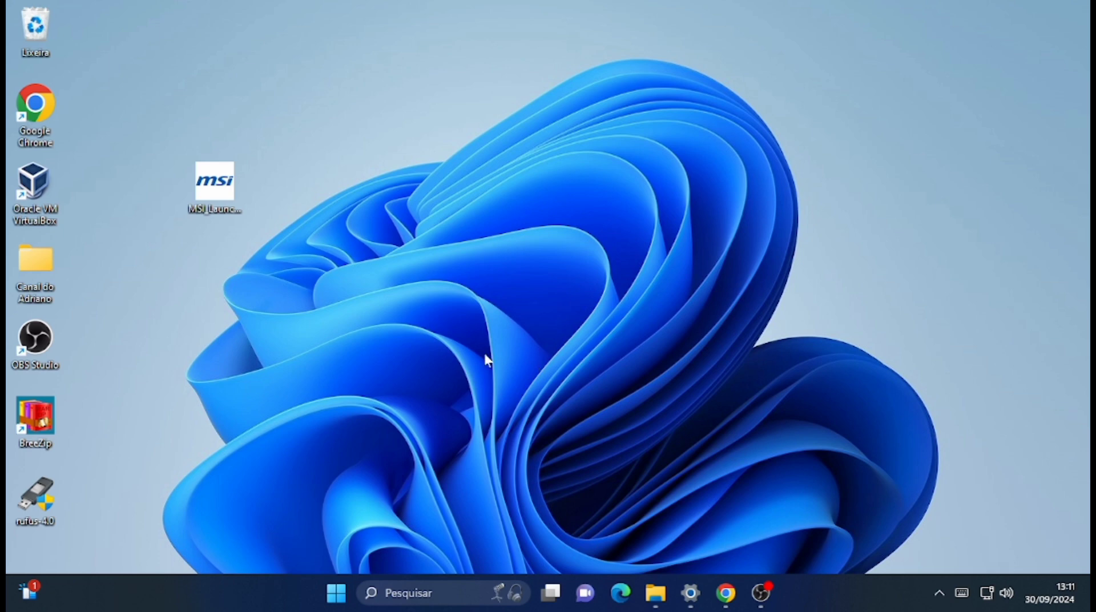
left_click_drag(238, 191, 106, 111)
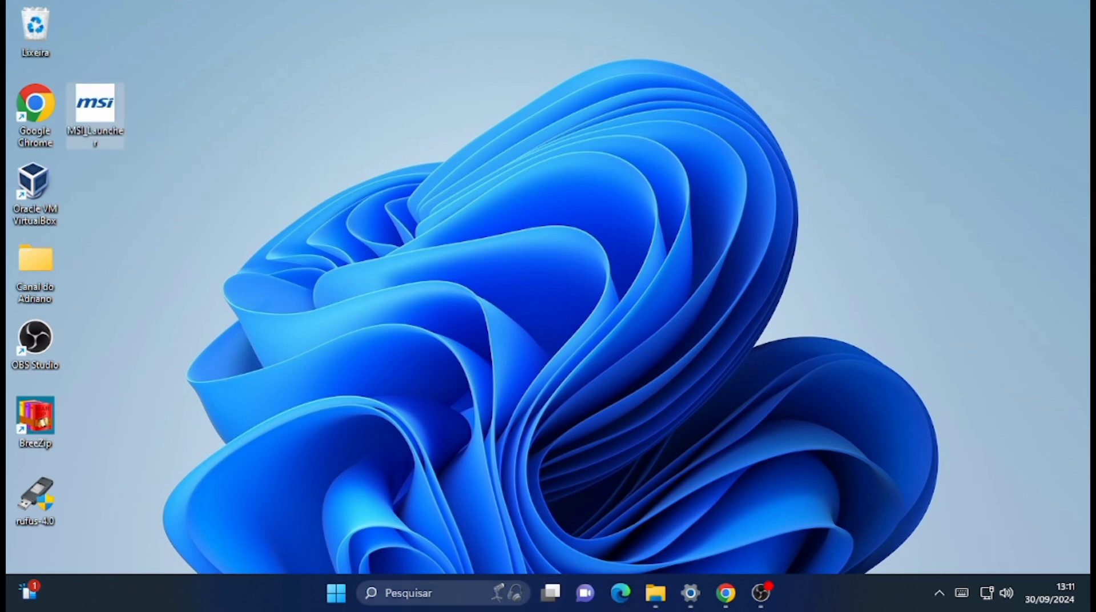
Search Windows for "opções da Internet" and open the Opções da Internet control panel item
left_click(435, 587)
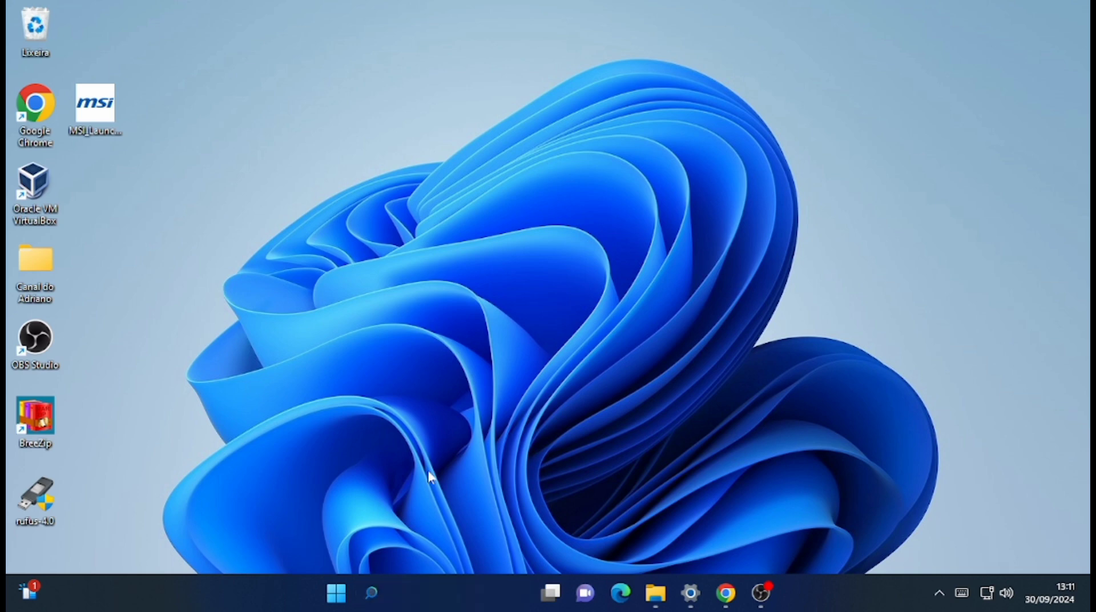
key("super+s")
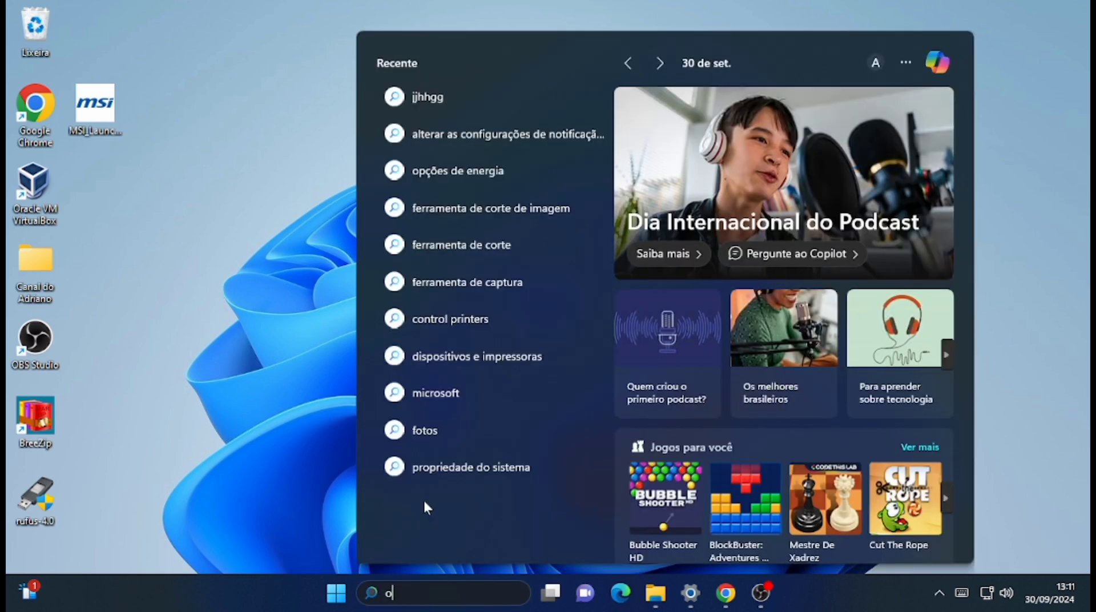
type("opc")
type("ões da Internet")
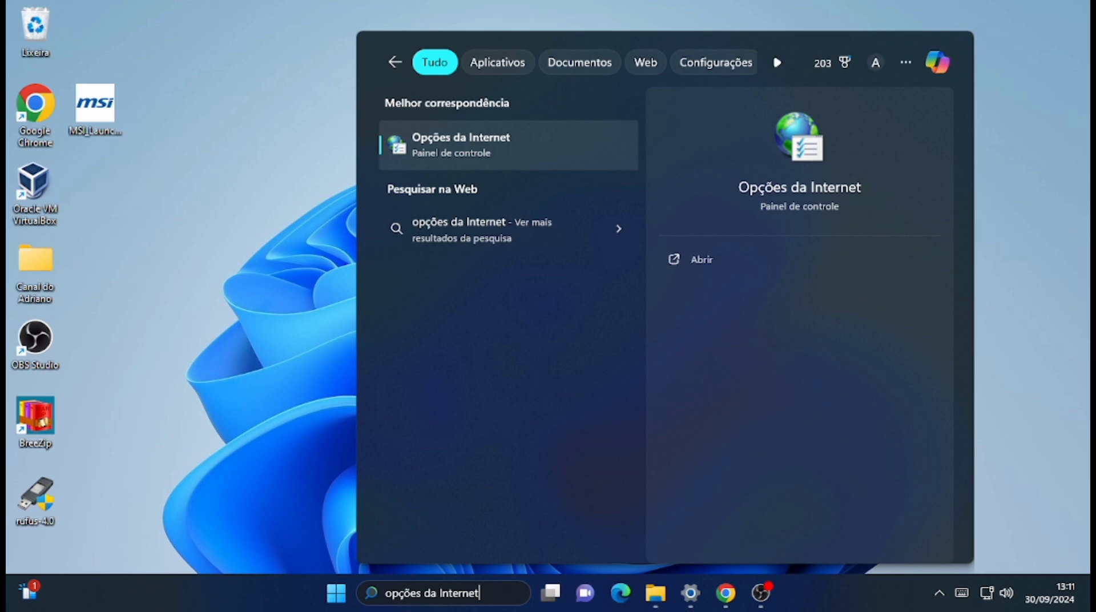
left_click(706, 262)
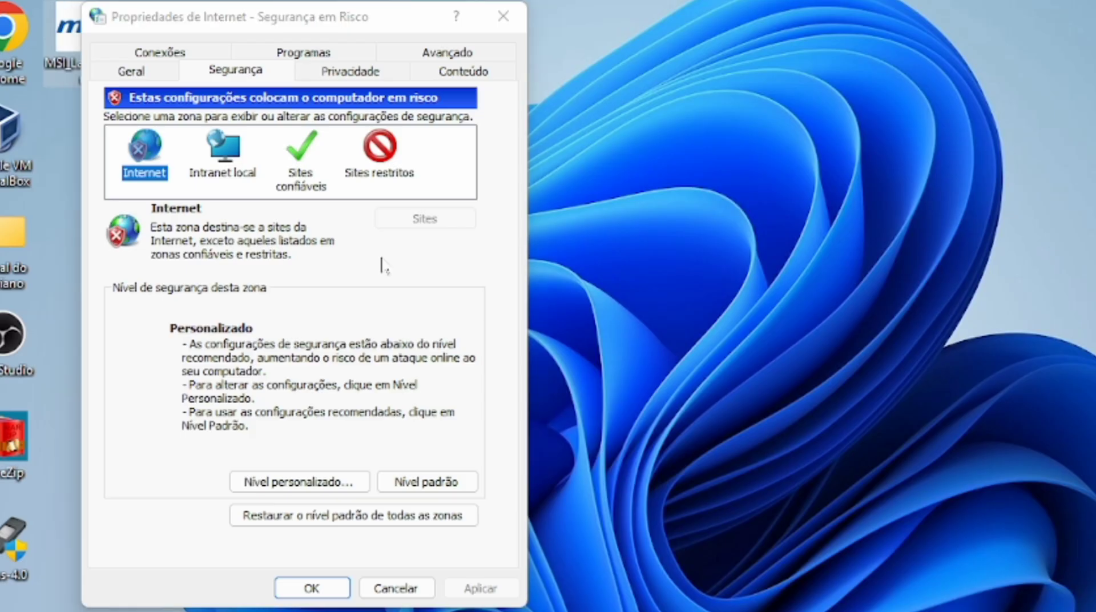
Restore the default security level of all zones in the Segurança settings, apply it and close Internet Properties
left_click(248, 71)
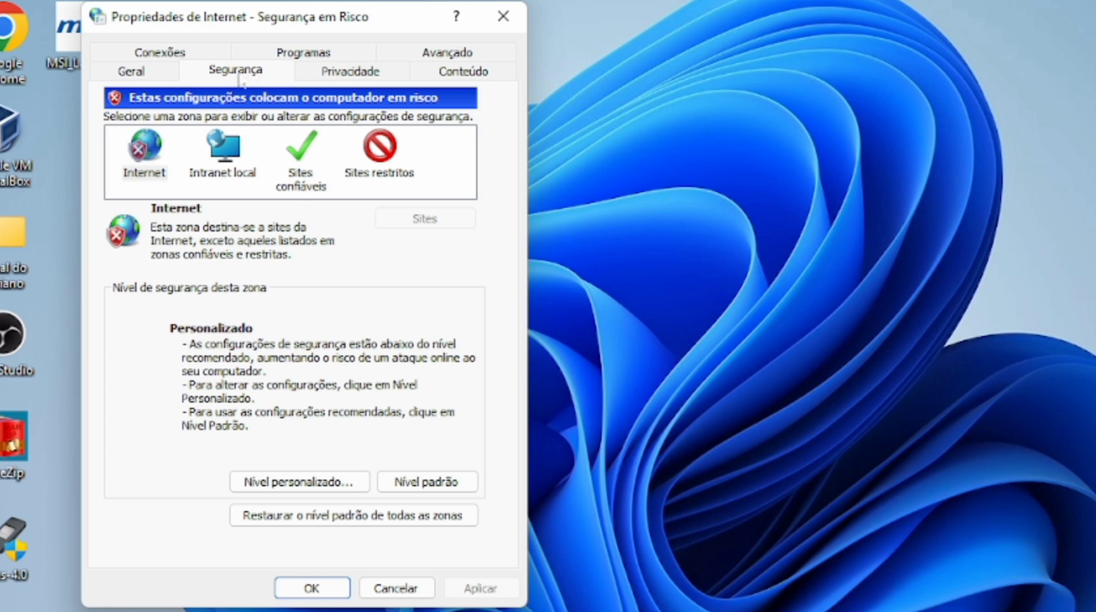
left_click(377, 524)
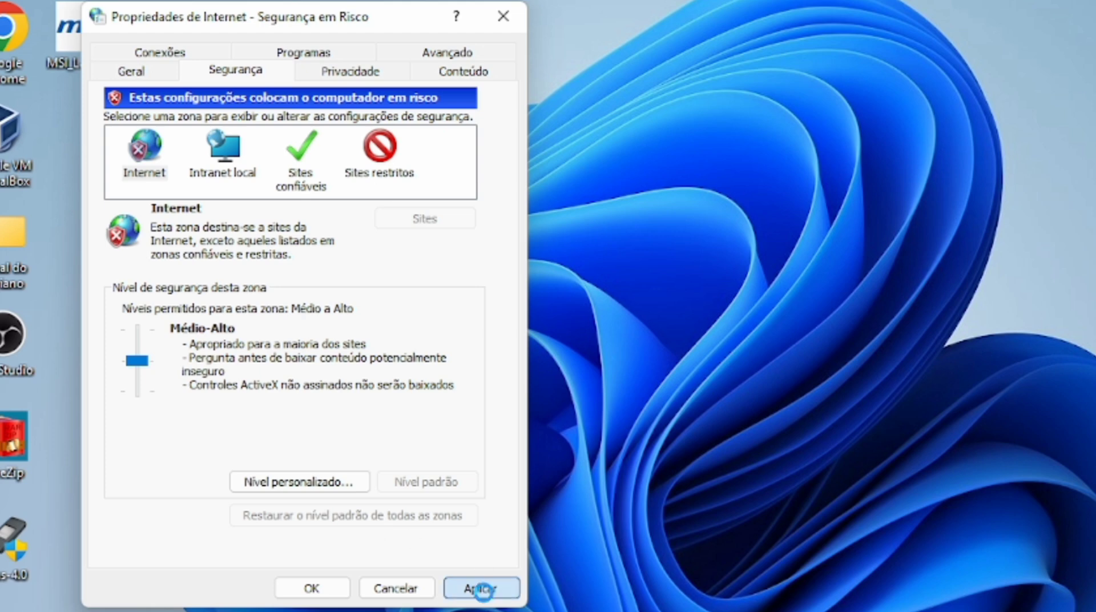
left_click(483, 589)
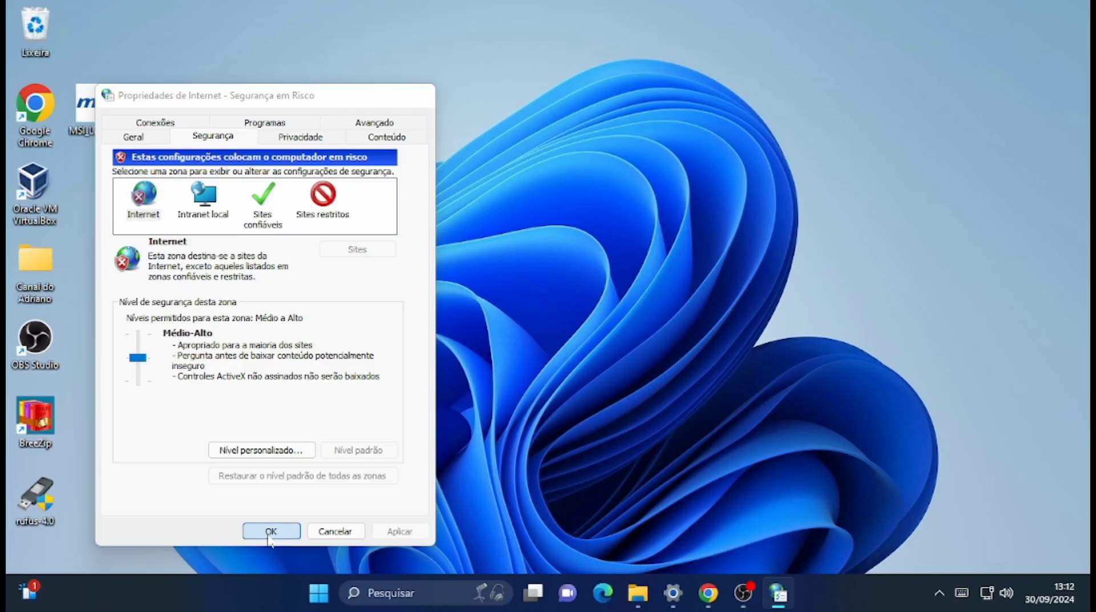
left_click(312, 587)
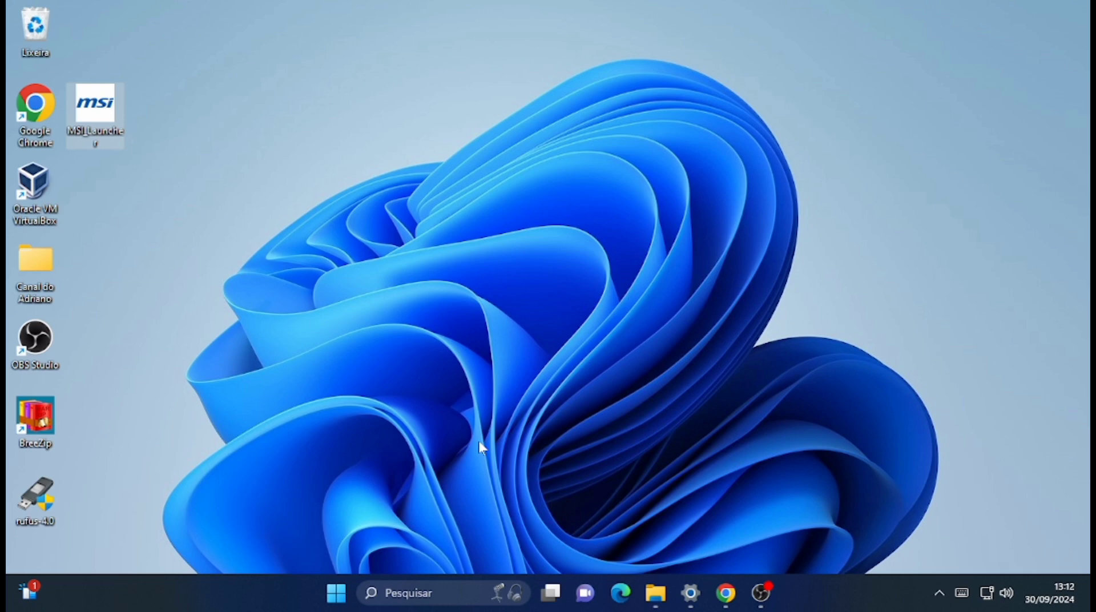
Run gpedit.msc to open the Local Group Policy Editor
key("super+r")
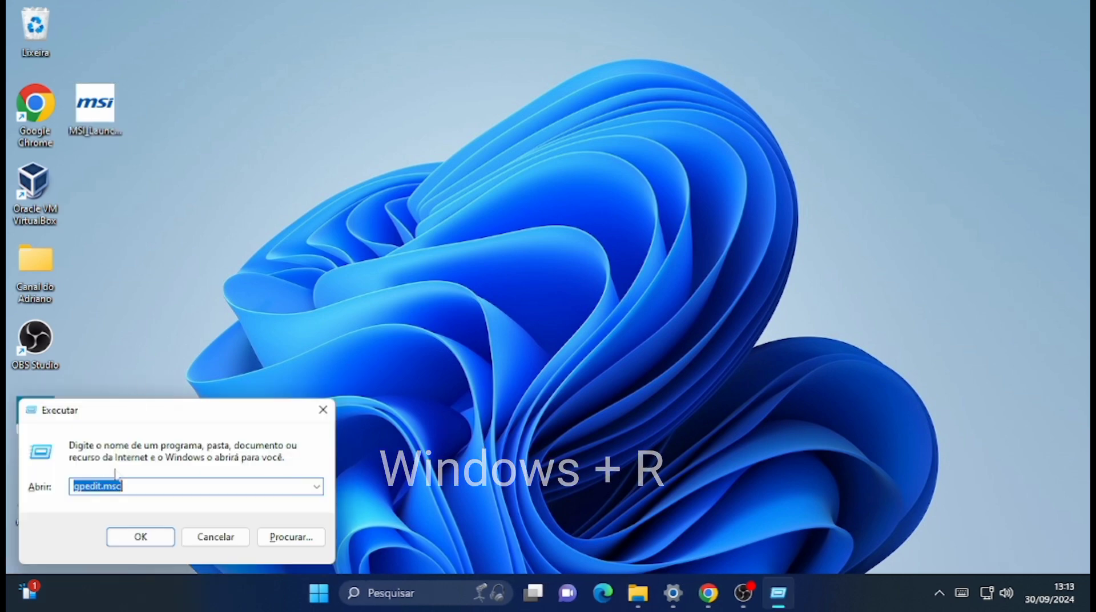
left_click(150, 485)
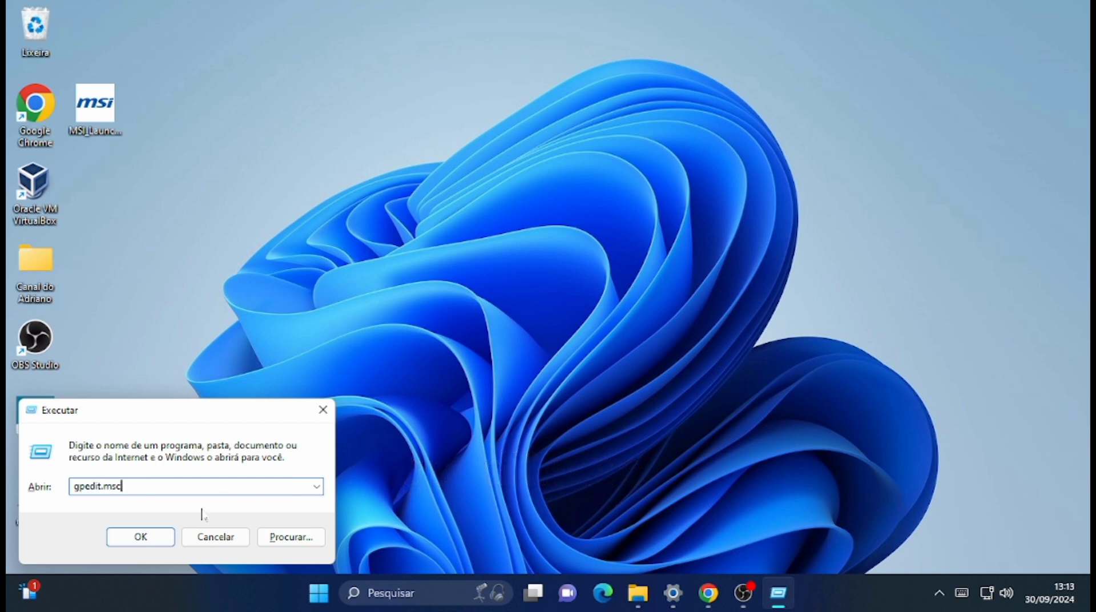
left_click(141, 539)
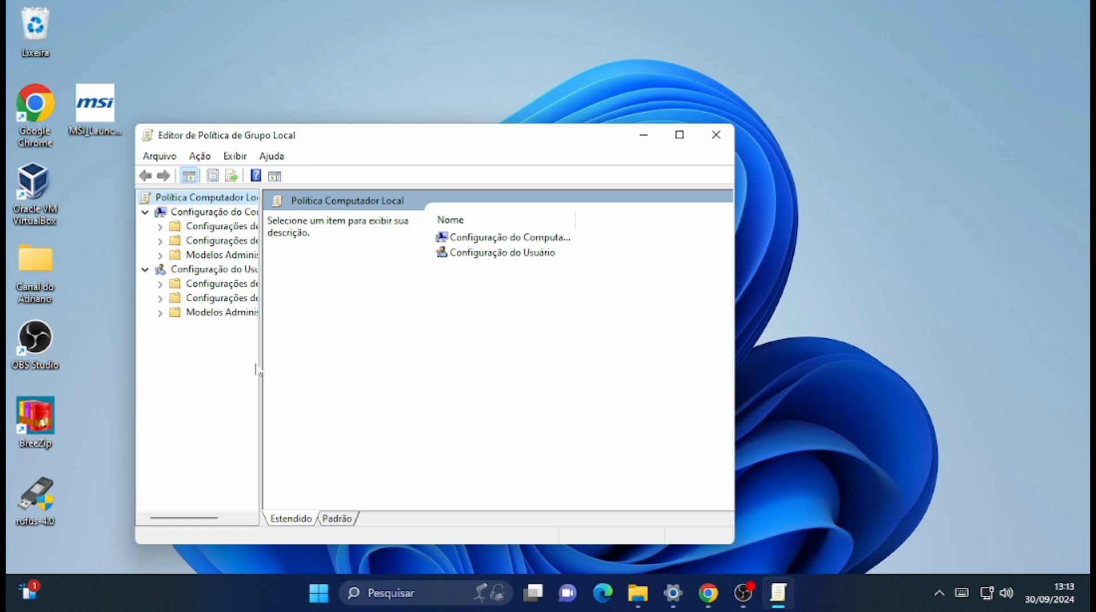
Under Configuração do Usuário, open Modelos Administrativos > Componentes do Windows > Gerenciador de Anexos, widening the policy tree to show full names
left_click(145, 270)
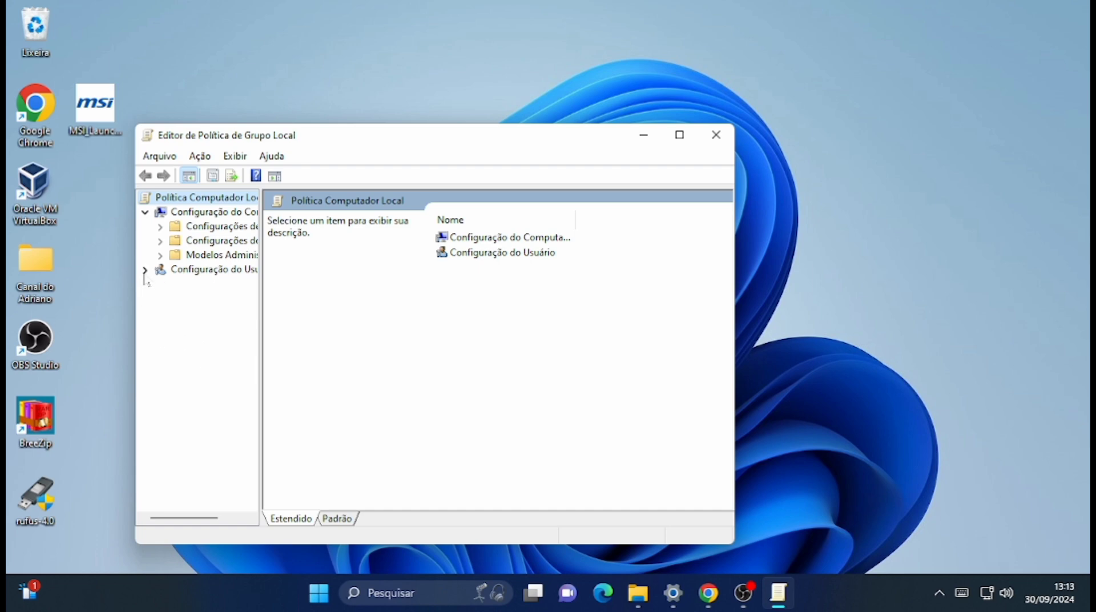
left_click(201, 270)
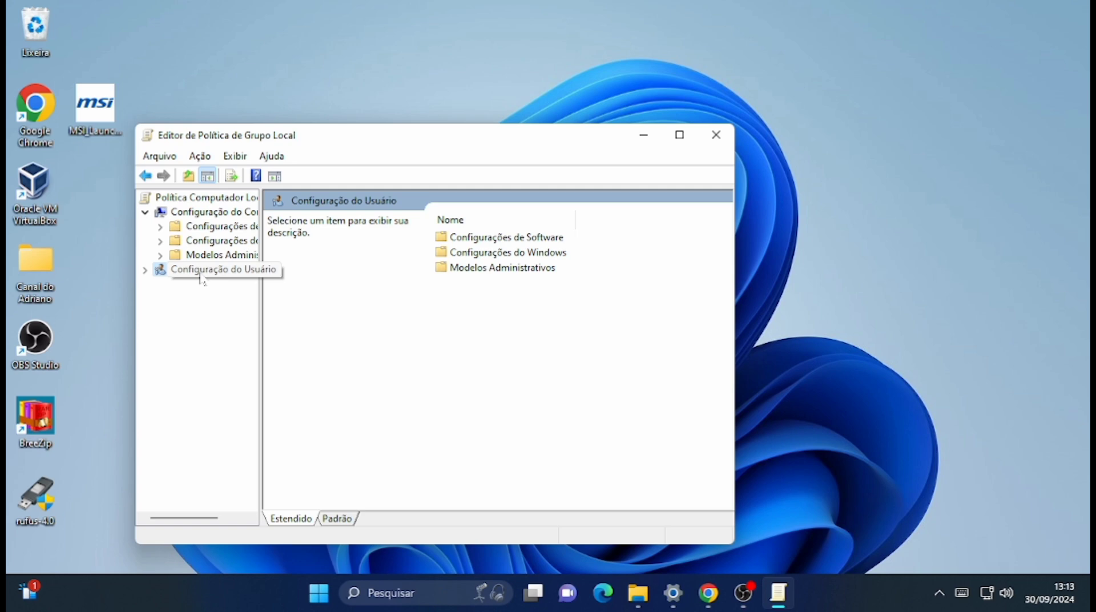
double_click(200, 273)
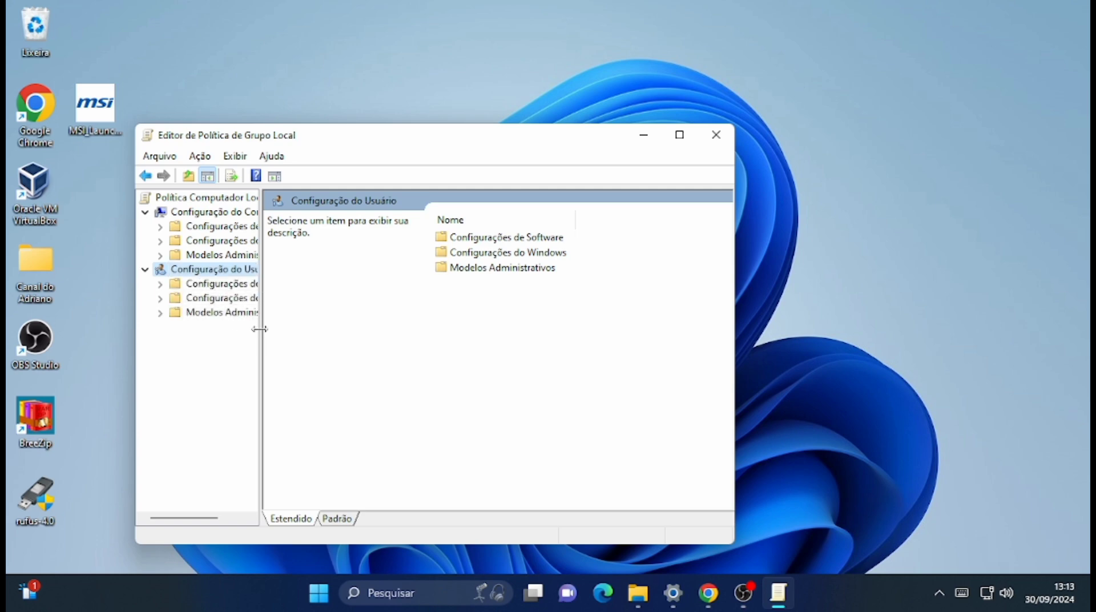
left_click_drag(260, 329, 372, 335)
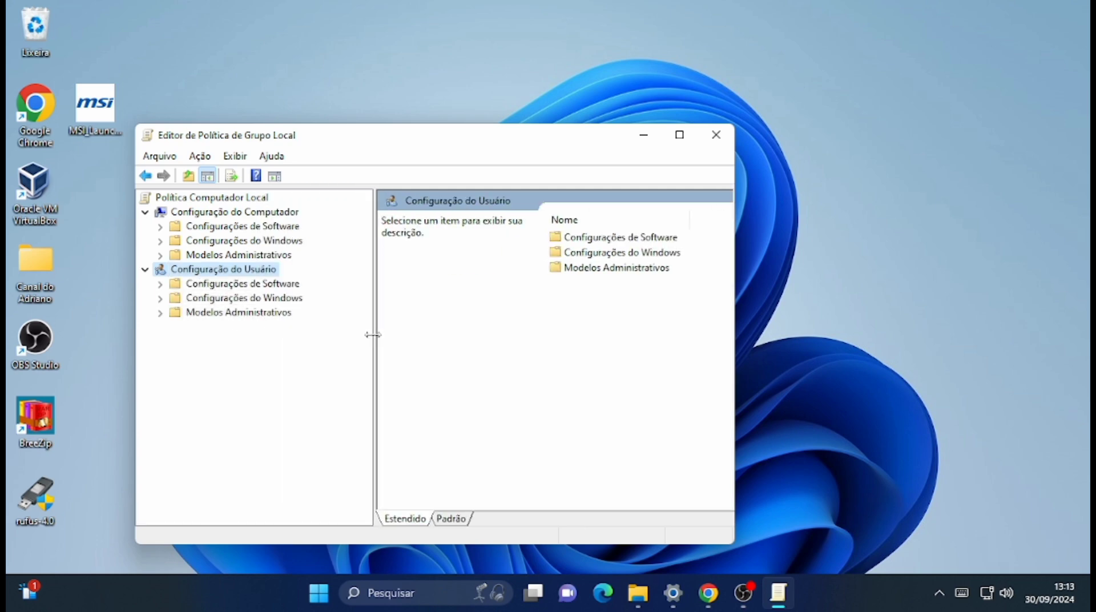
double_click(226, 314)
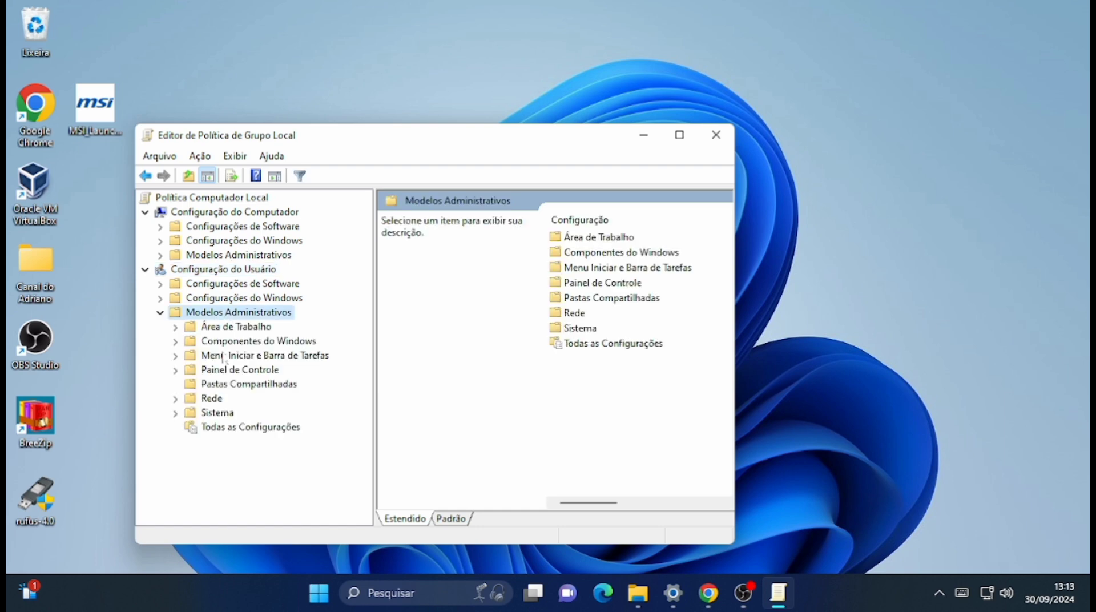
double_click(244, 343)
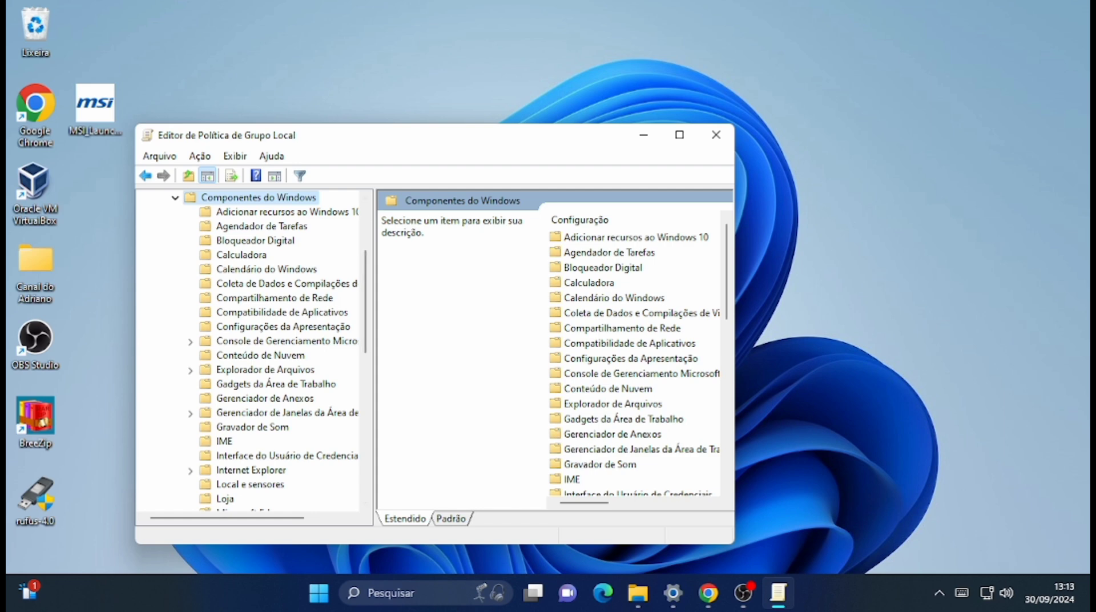
scroll(290, 268, "up", 1)
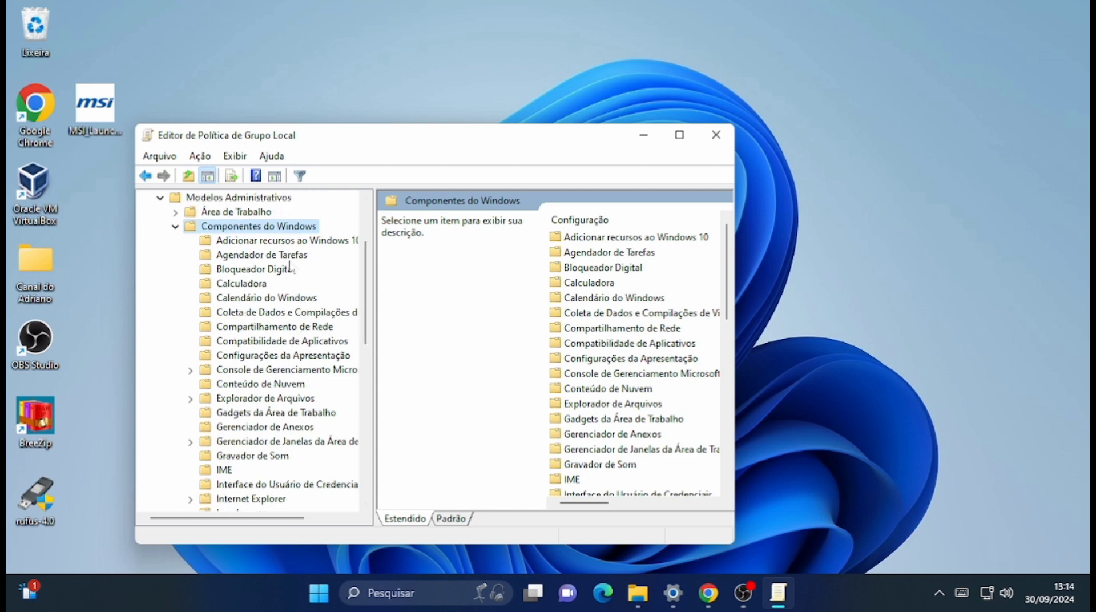
left_click(283, 428)
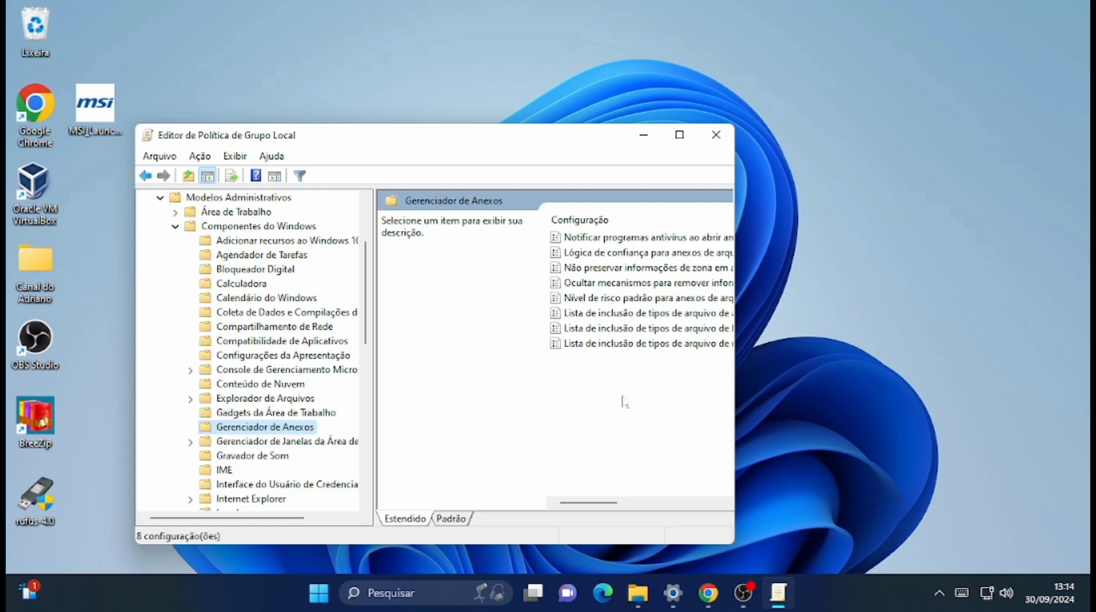
Enable the policy "Lista de inclusão de tipos de arquivo de baixo risco" with extension .exe, apply it and close the editor
left_click_drag(735, 373, 830, 361)
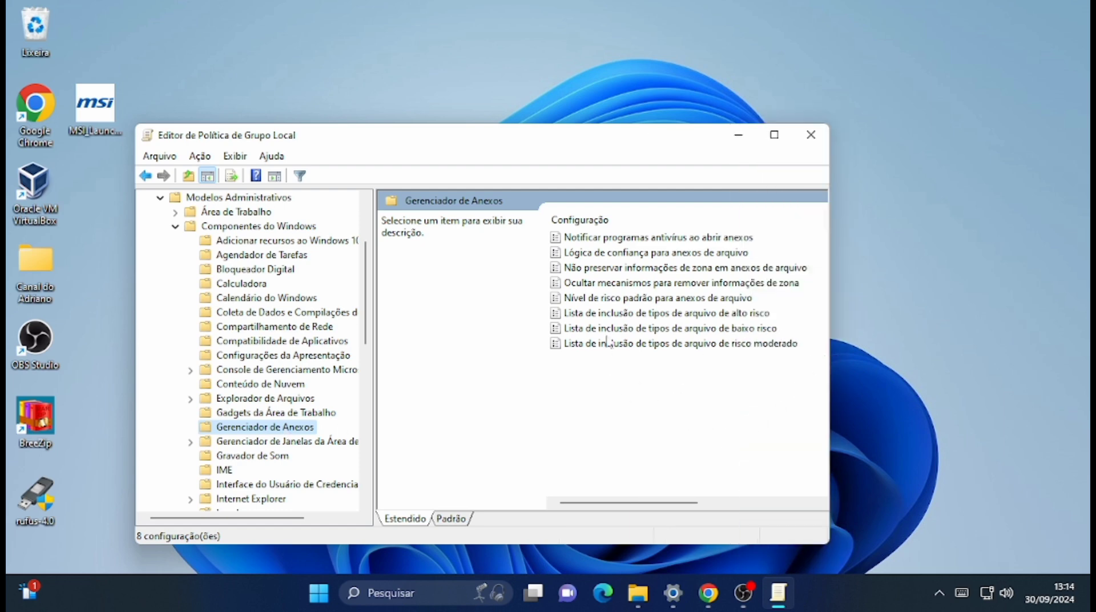
double_click(689, 331)
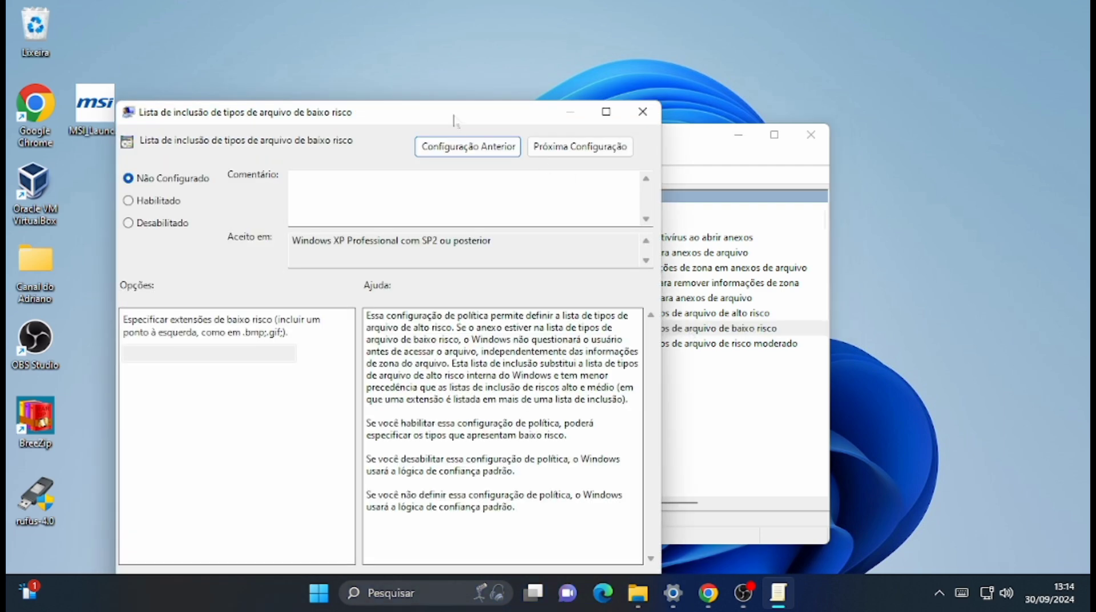
left_click_drag(453, 114, 457, 56)
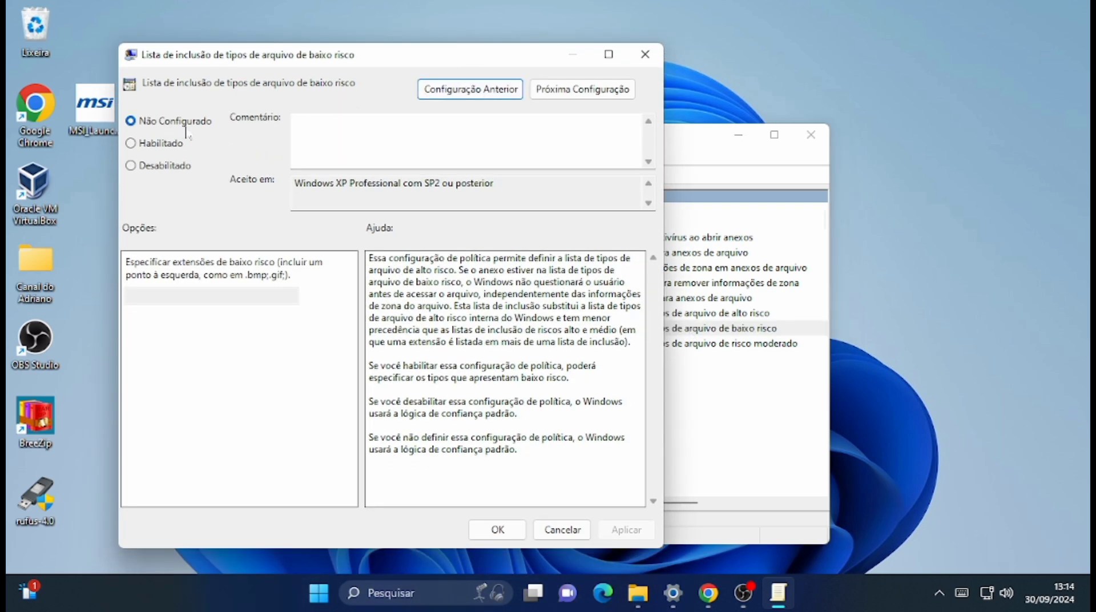
left_click(130, 144)
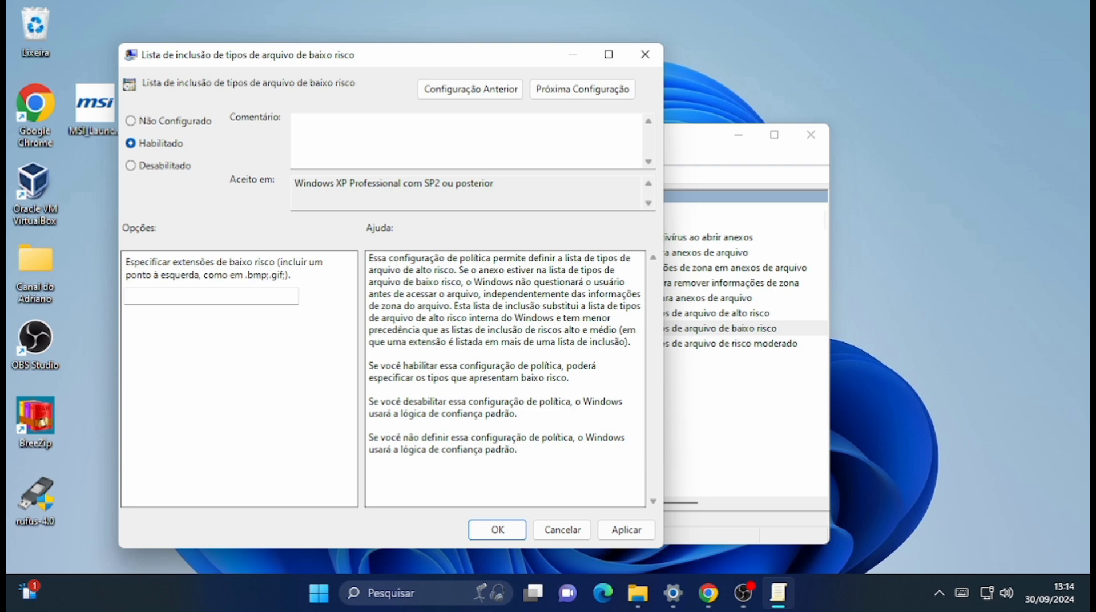
left_click(172, 296)
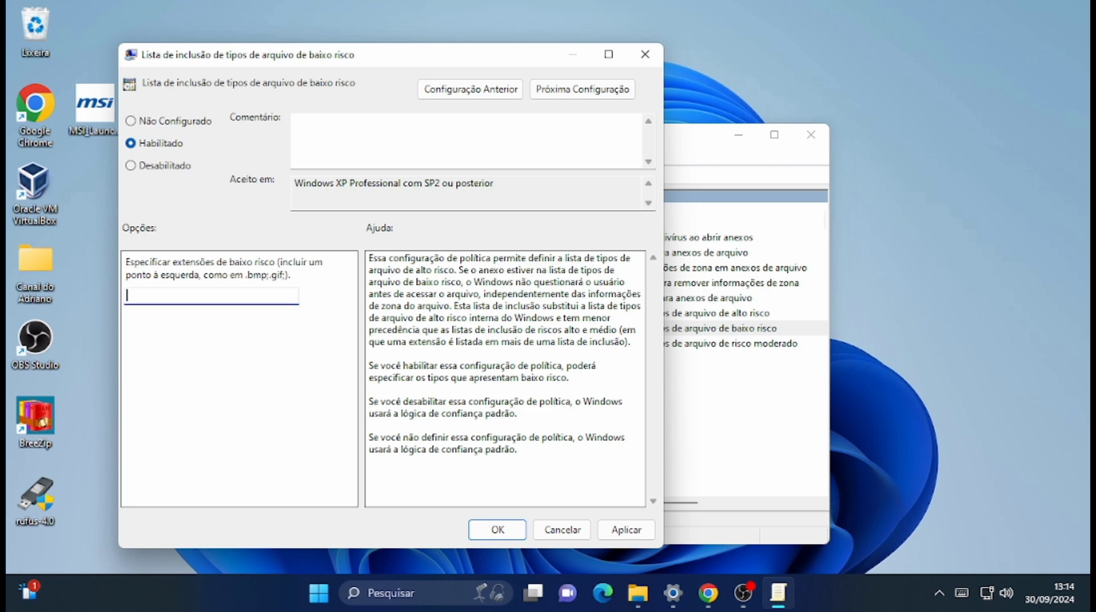
type(".exe")
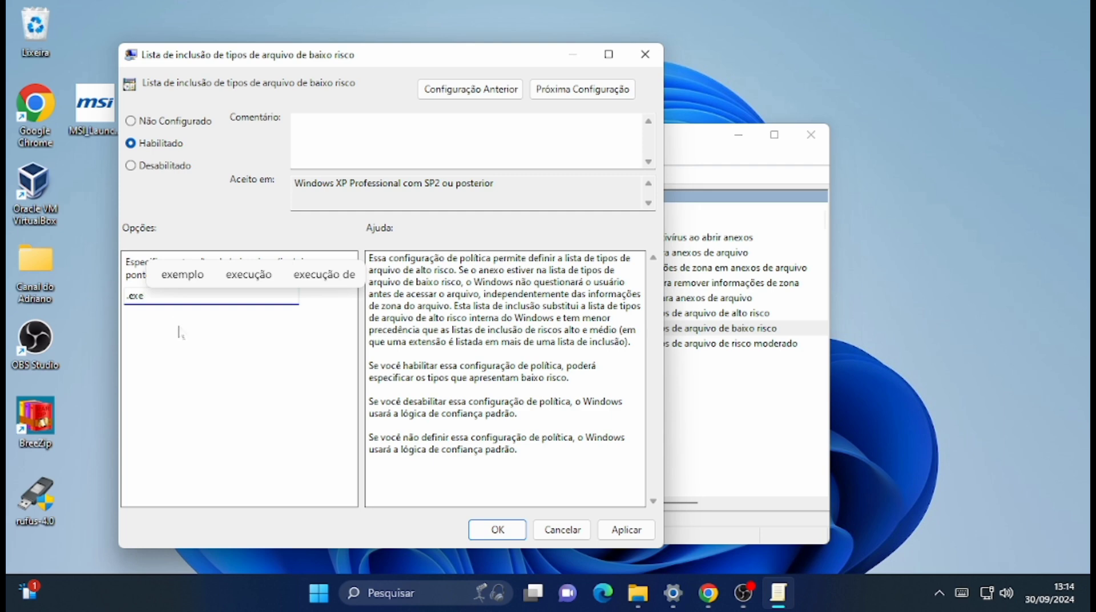
left_click(632, 539)
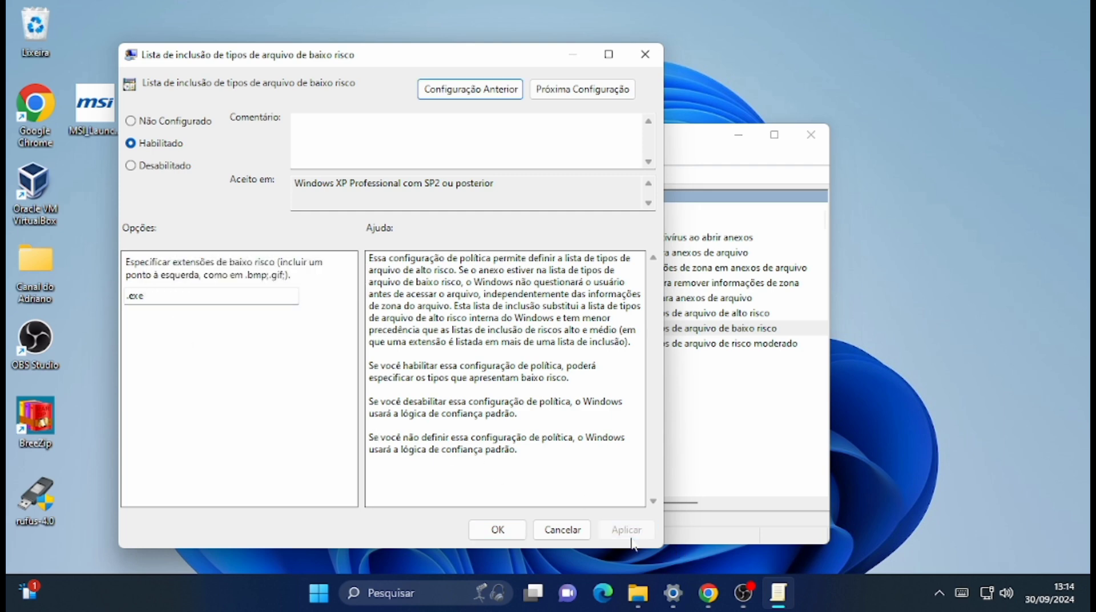
left_click(498, 530)
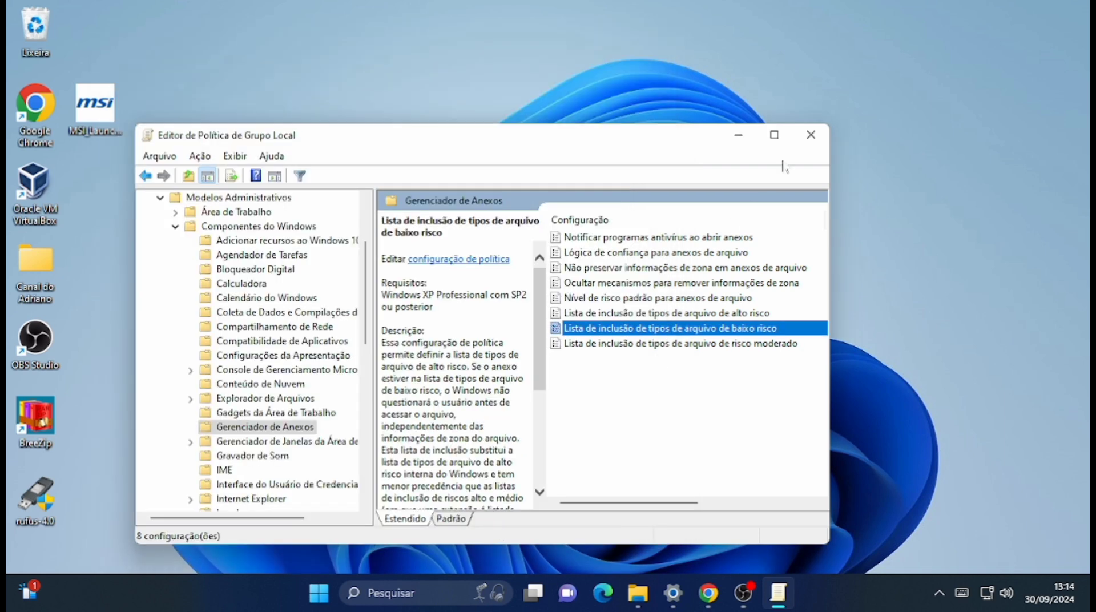
left_click(811, 137)
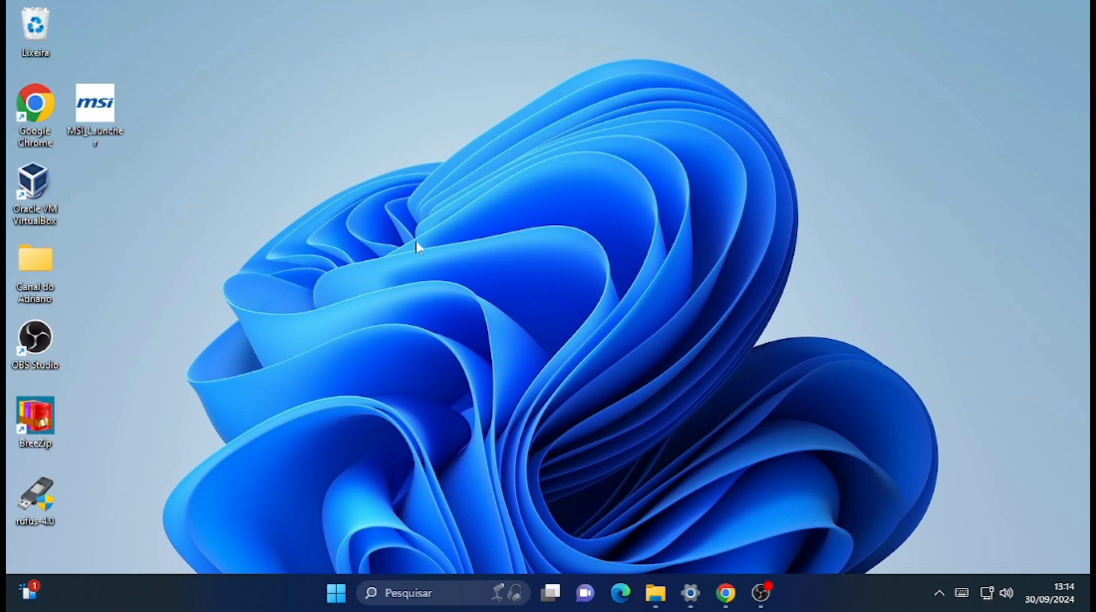
left_click_drag(416, 245, 555, 477)
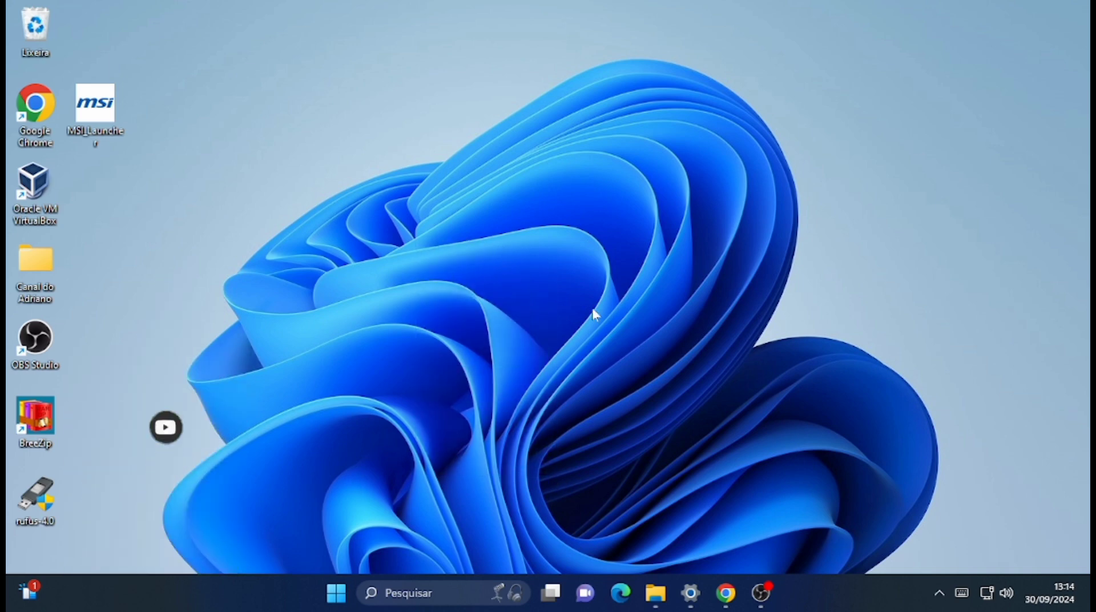